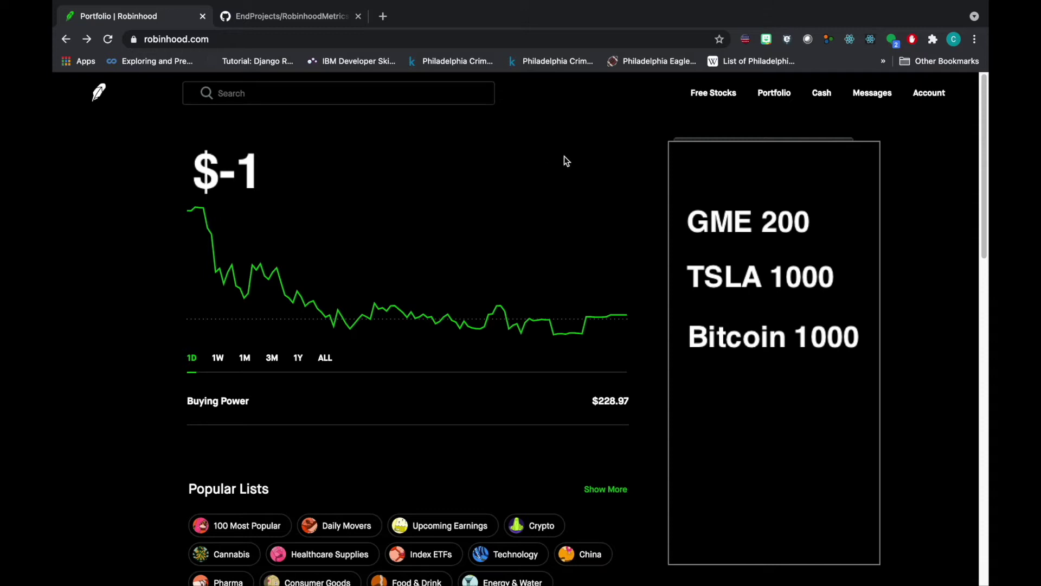
Download the RobinhoodMetrics repository from GitHub as a ZIP and reveal it in Finder
{"action": "left_click", "coordinate": [313, 18]}
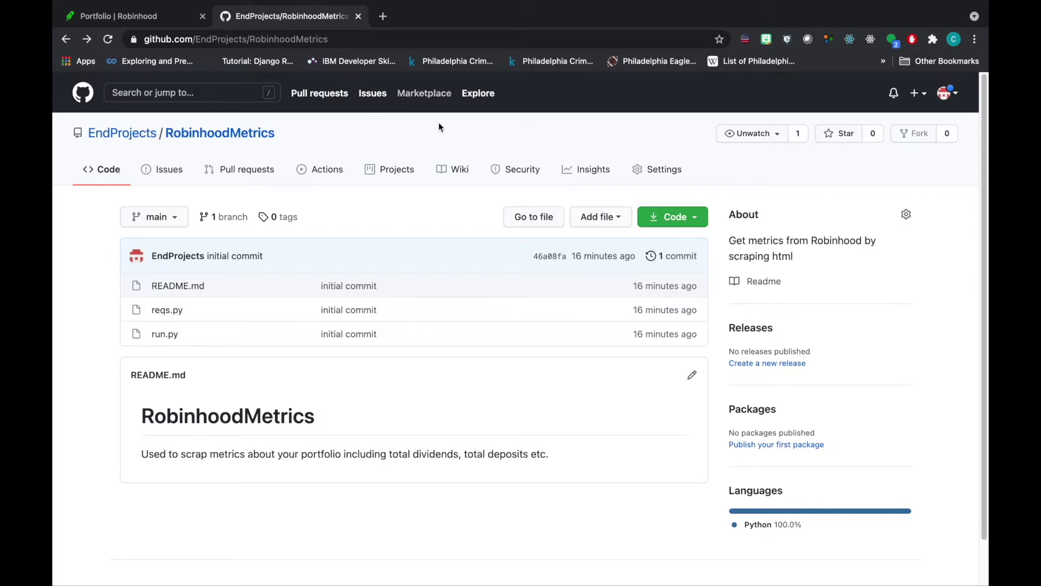
{"action": "left_click", "coordinate": [698, 217]}
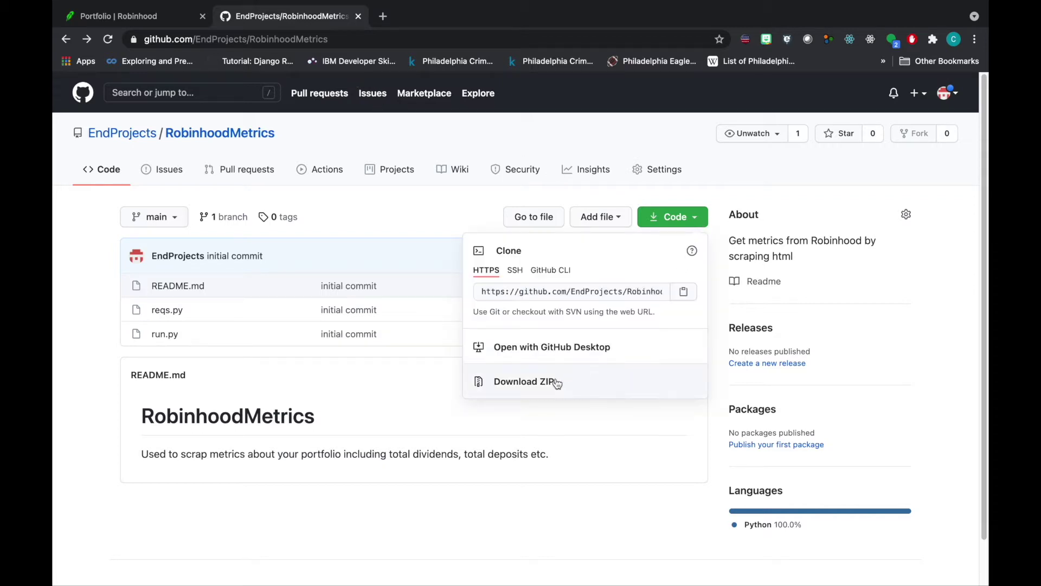
{"action": "left_click", "coordinate": [523, 381]}
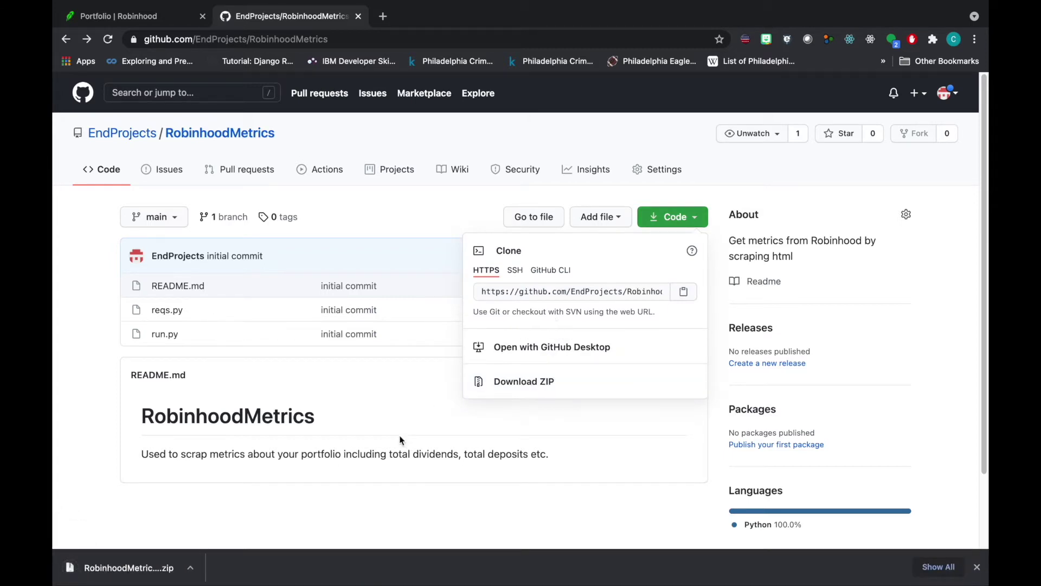
{"action": "left_click", "coordinate": [189, 567]}
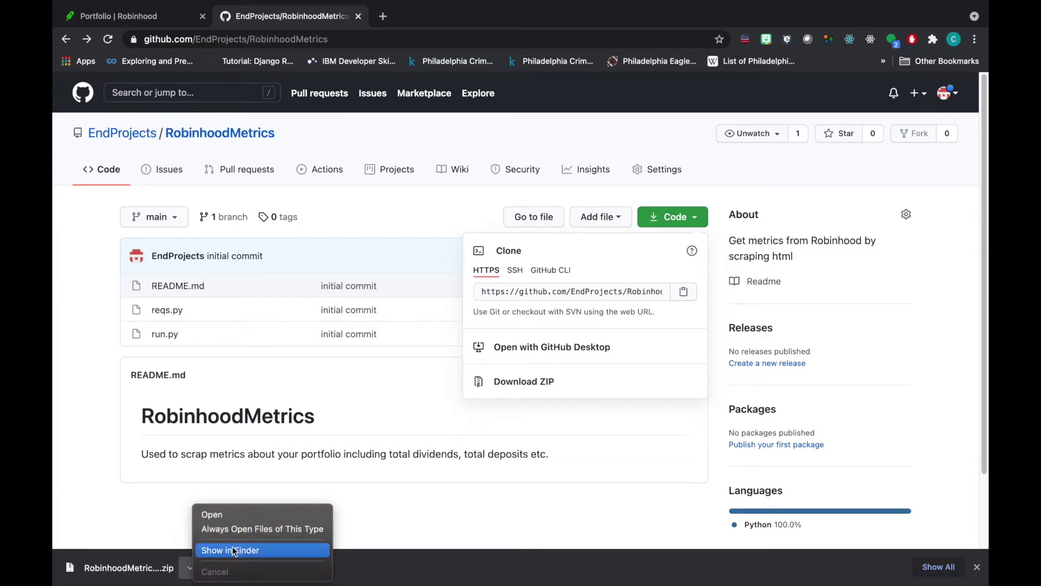
{"action": "left_click", "coordinate": [230, 550]}
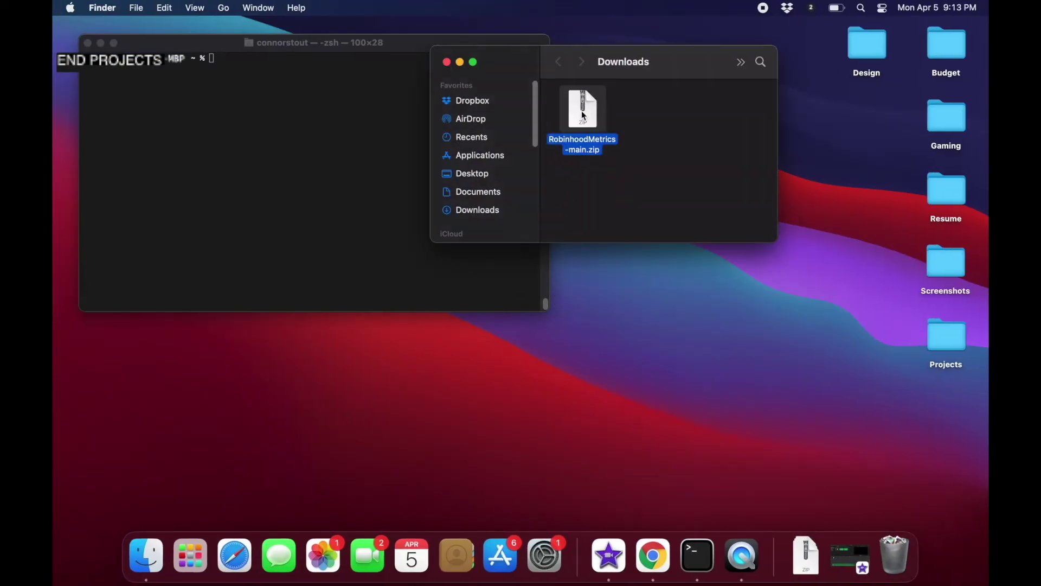
Extract the ZIP into RobinhoodMetrics-main with Archive Utility, minimize Finder, and return to Robinhood
{"action": "right_click", "coordinate": [583, 116]}
{"action": "mouse_move", "coordinate": [611, 132]}
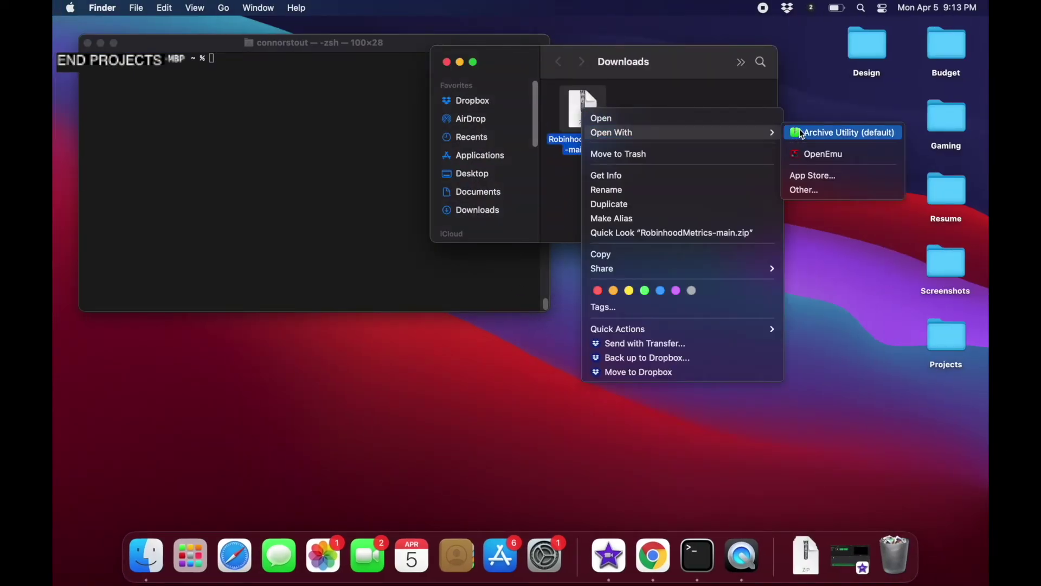
{"action": "left_click", "coordinate": [846, 132]}
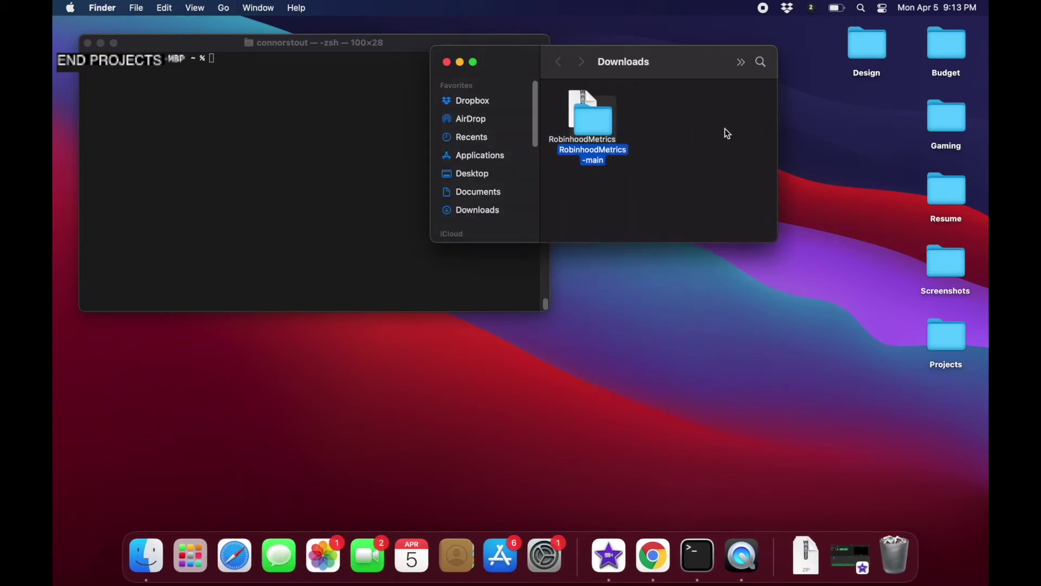
{"action": "left_click", "coordinate": [594, 178]}
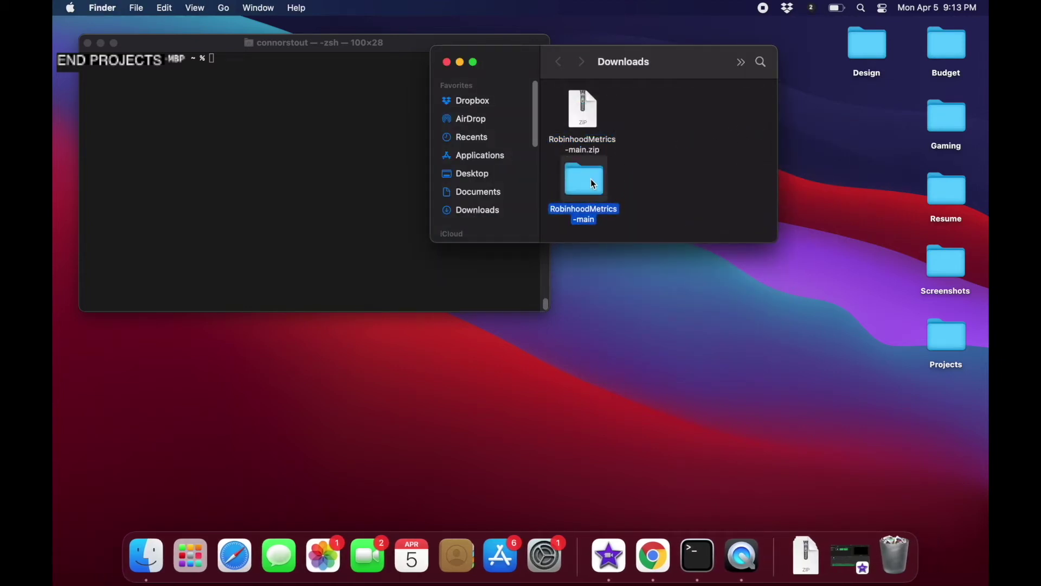
{"action": "left_click", "coordinate": [666, 187]}
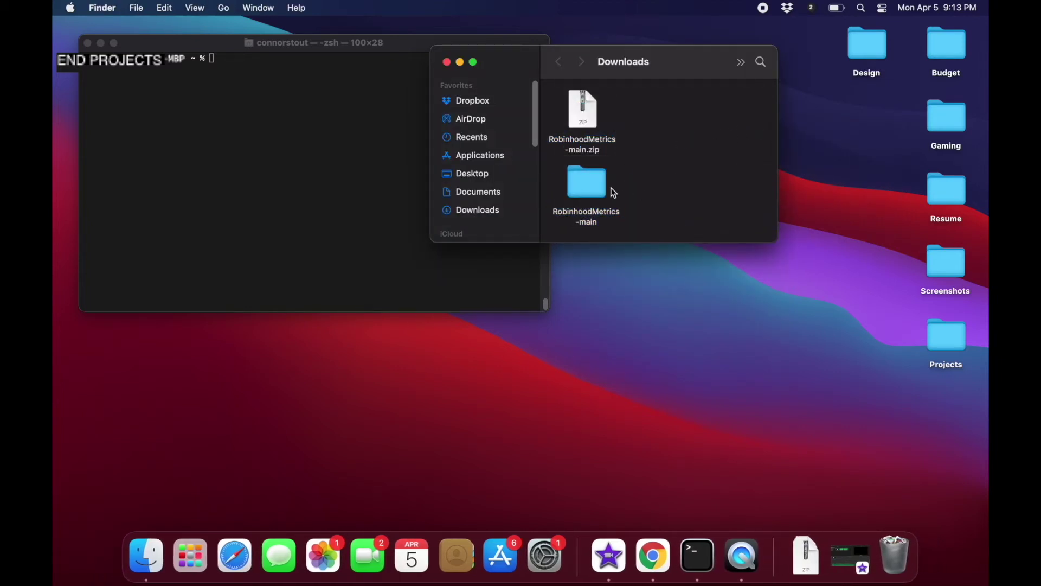
{"action": "left_click", "coordinate": [460, 63]}
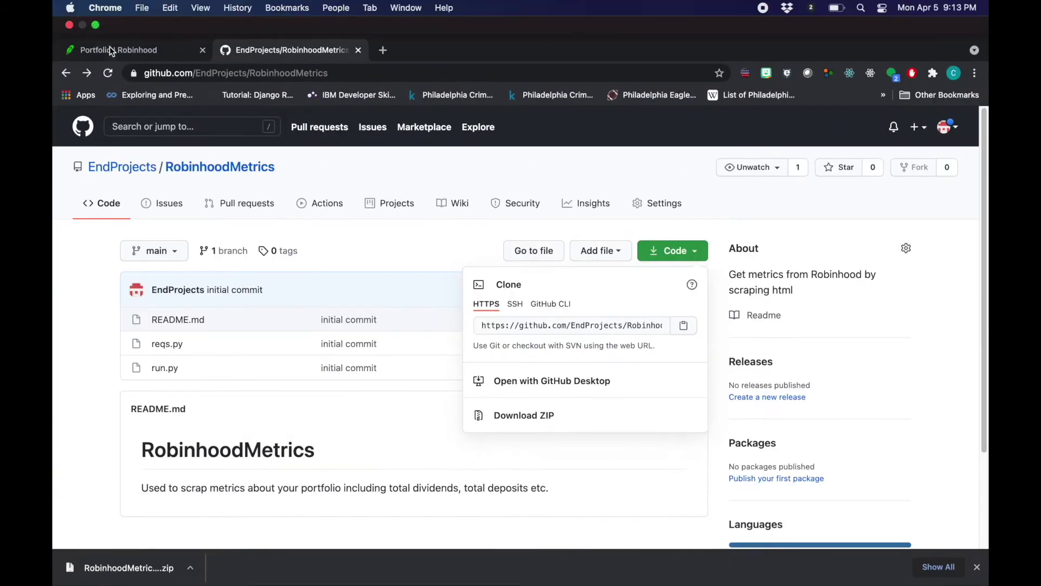
{"action": "left_click", "coordinate": [91, 25]}
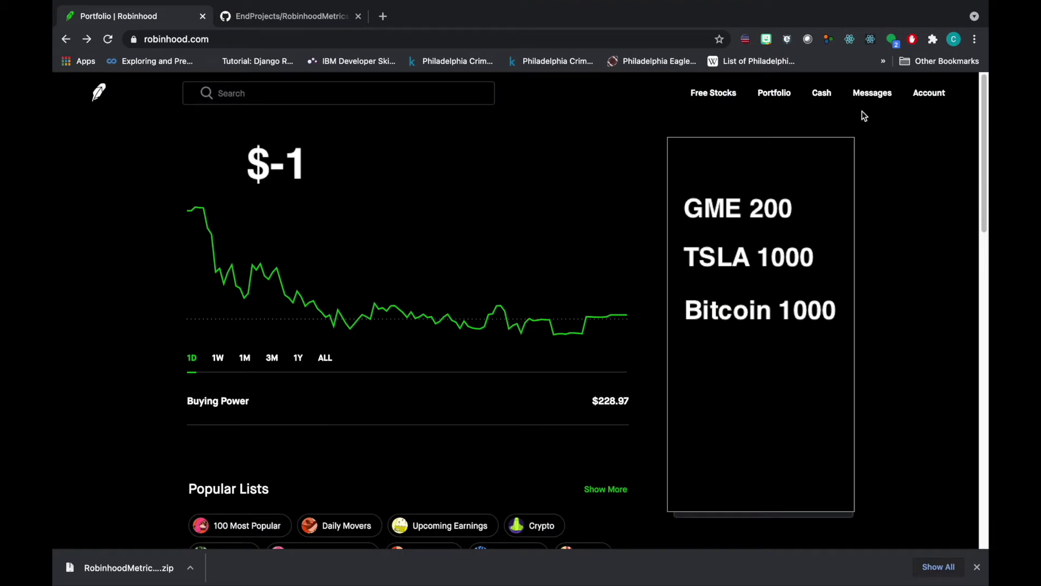
Go to the Robinhood account History page through the Account menu
{"action": "left_click", "coordinate": [922, 99]}
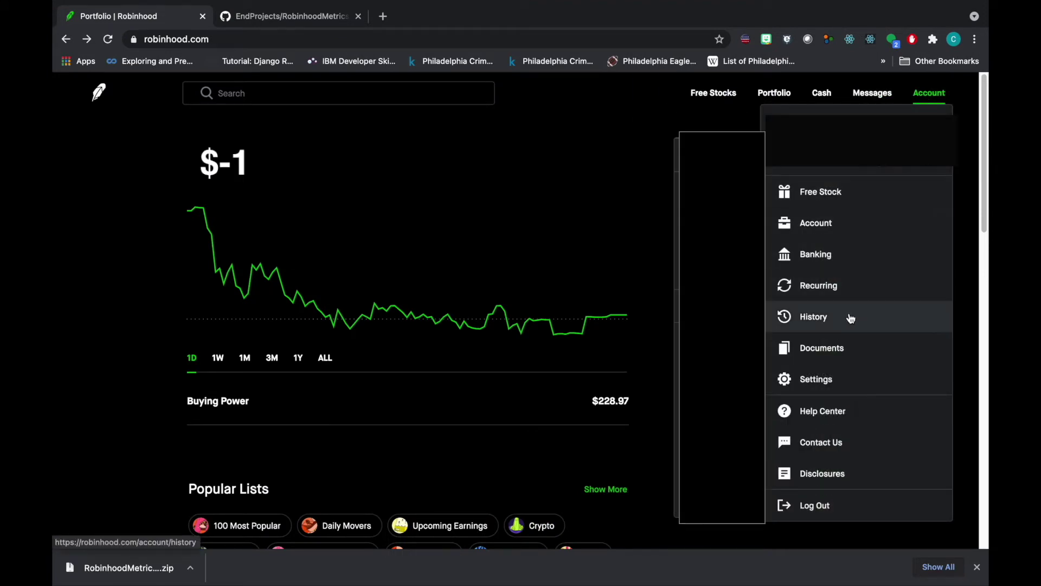
{"action": "left_click", "coordinate": [850, 318]}
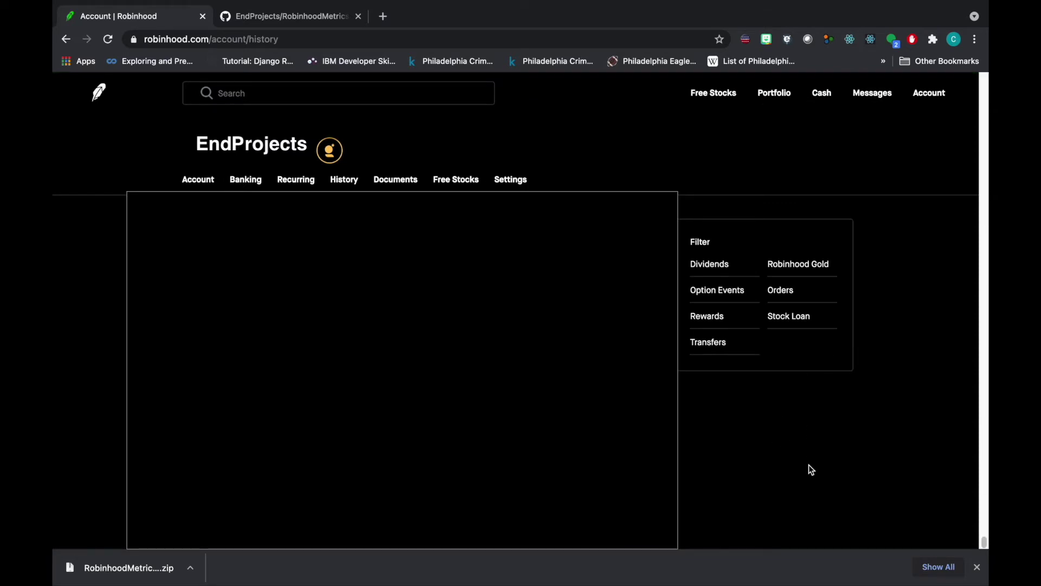
{"action": "right_click", "coordinate": [768, 459]}
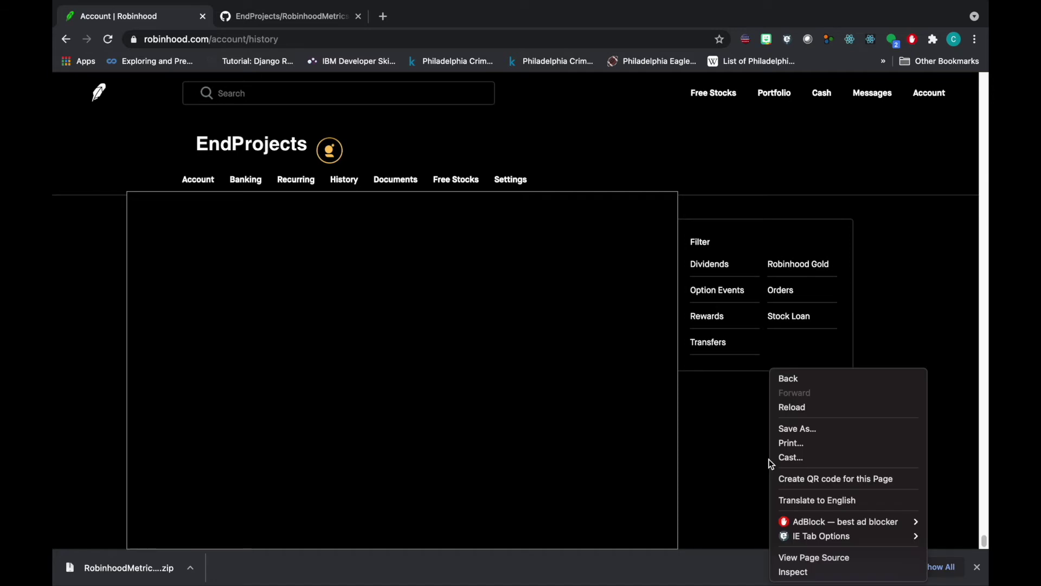
Save the History page as Robinhood_Data.html in RobinhoodMetrics-main and reveal it in Finder
{"action": "left_click", "coordinate": [832, 432]}
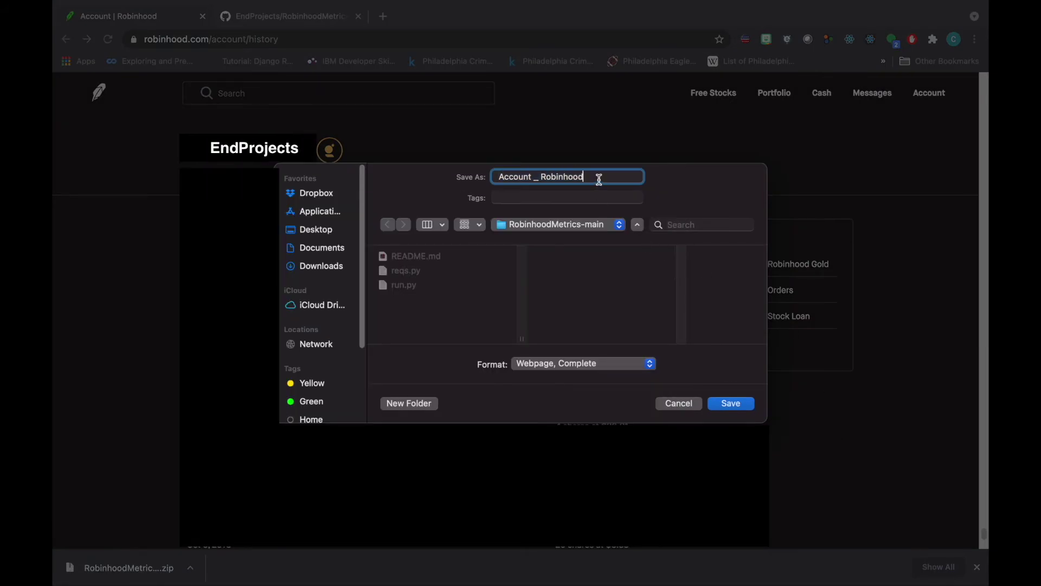
{"action": "type", "text": "Robinhood"}
{"action": "type", "text": "_D"}
{"action": "type", "text": "ata"}
{"action": "key", "text": "Return"}
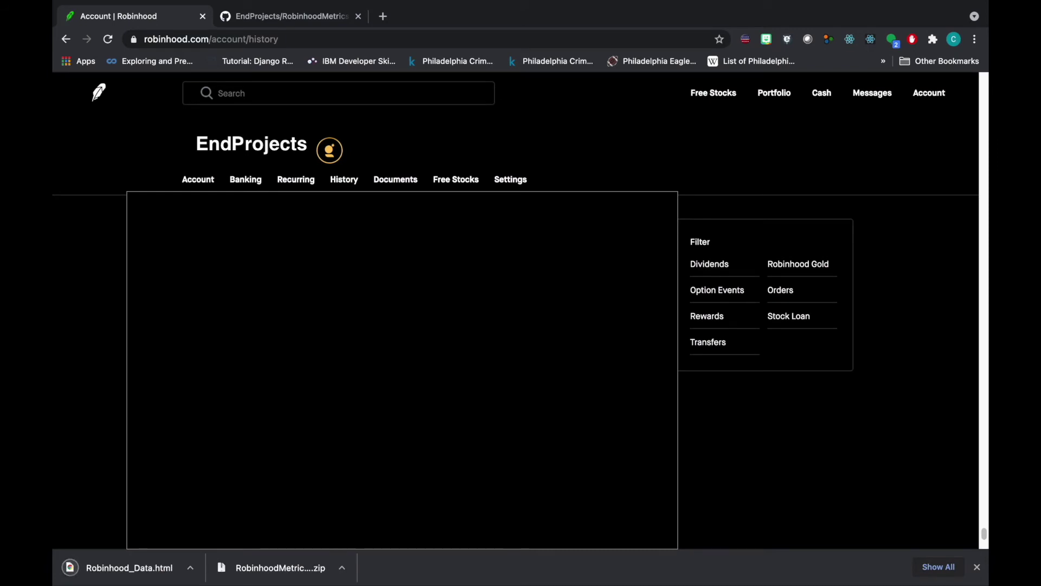
{"action": "left_click", "coordinate": [190, 567]}
{"action": "left_click", "coordinate": [244, 555]}
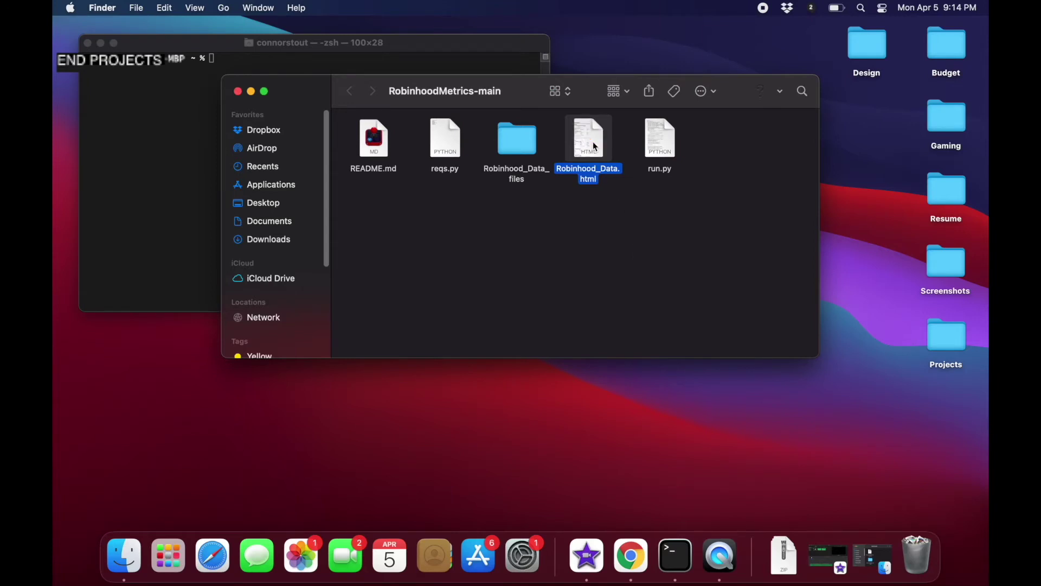
Deselect the saved file in Finder and switch to the RobinhoodStats project in PyCharm
{"action": "left_click", "coordinate": [581, 236]}
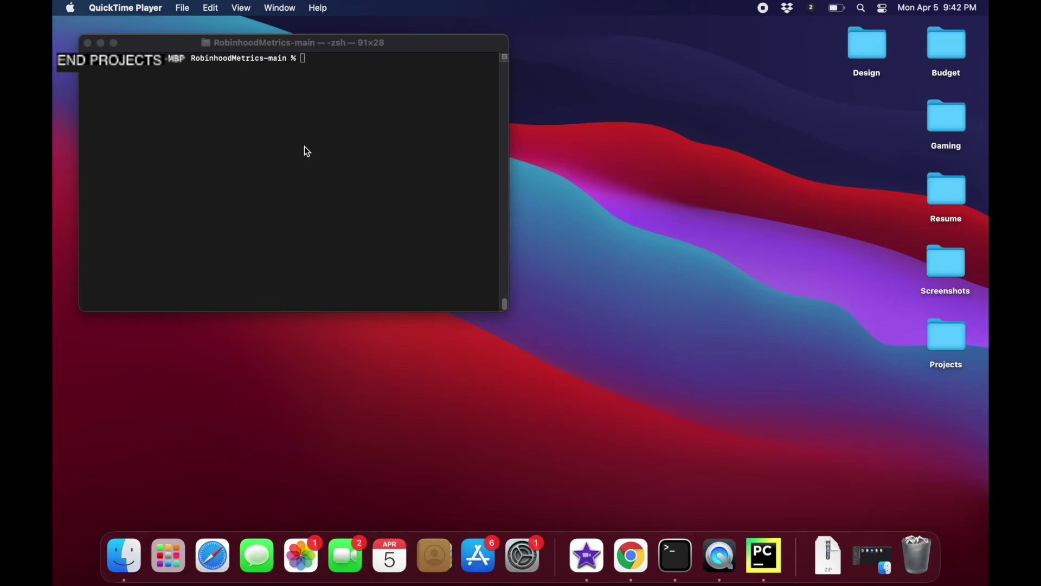
{"action": "left_click", "coordinate": [762, 554]}
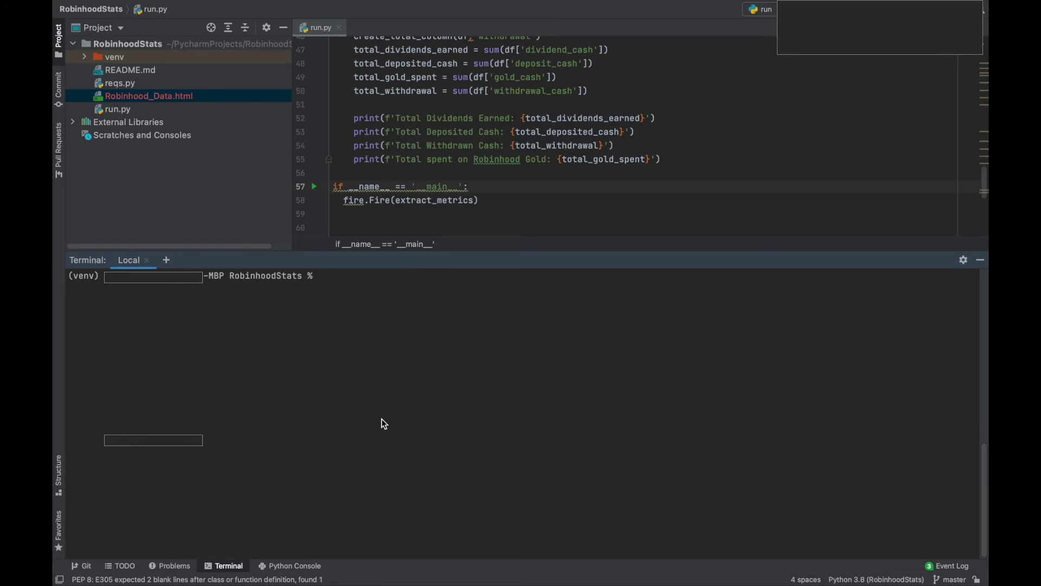
{"action": "type", "text": "pip install re"}
Run 'pip install -r reqs.py' in the terminal, then clear the terminal output
{"action": "key", "text": "BackSpace"}
{"action": "key", "text": "BackSpace"}
{"action": "type", "text": "-r req"}
{"action": "type", "text": "s.py"}
{"action": "key", "text": "Return"}
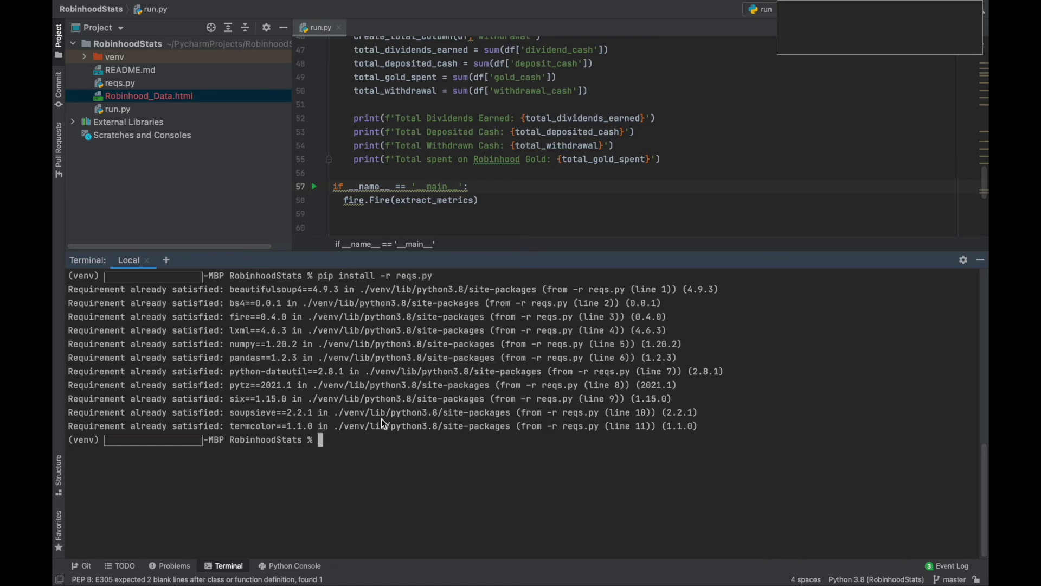
{"action": "type", "text": "cle"}
{"action": "key", "text": "BackSpace"}
{"action": "type", "text": "ear"}
{"action": "key", "text": "Return"}
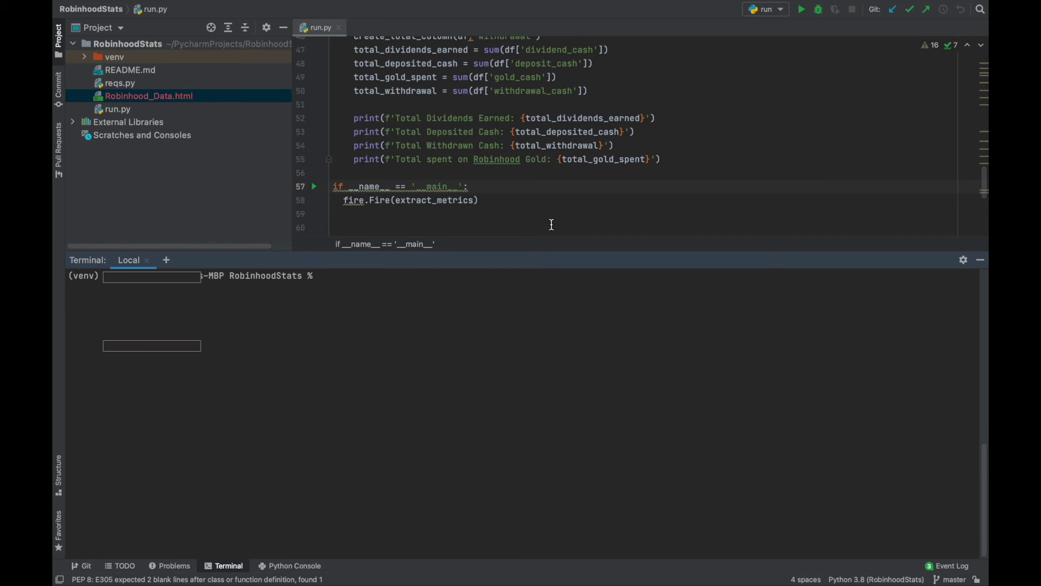
{"action": "type", "text": "python run.py "}
{"action": "type", "text": "R"}
Run 'python run.py Robinhood_Data.html' in the PyCharm terminal
{"action": "key", "text": "Tab"}
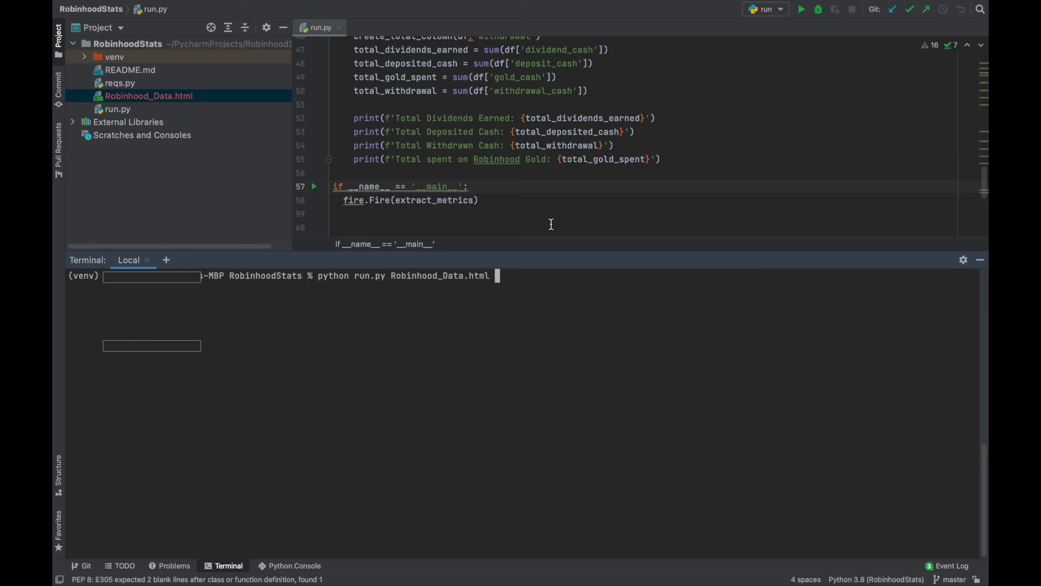
{"action": "key", "text": "Return"}
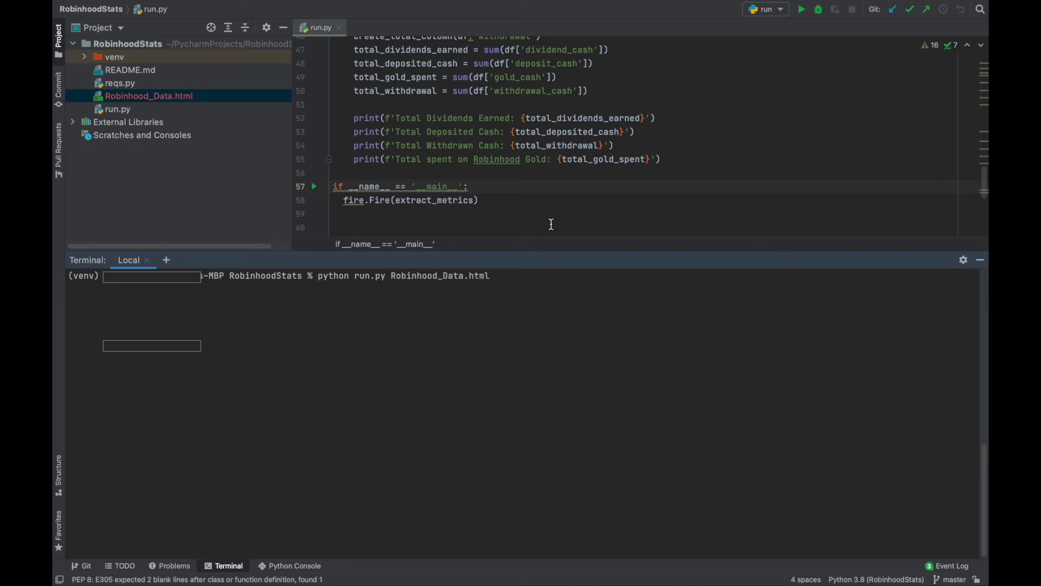